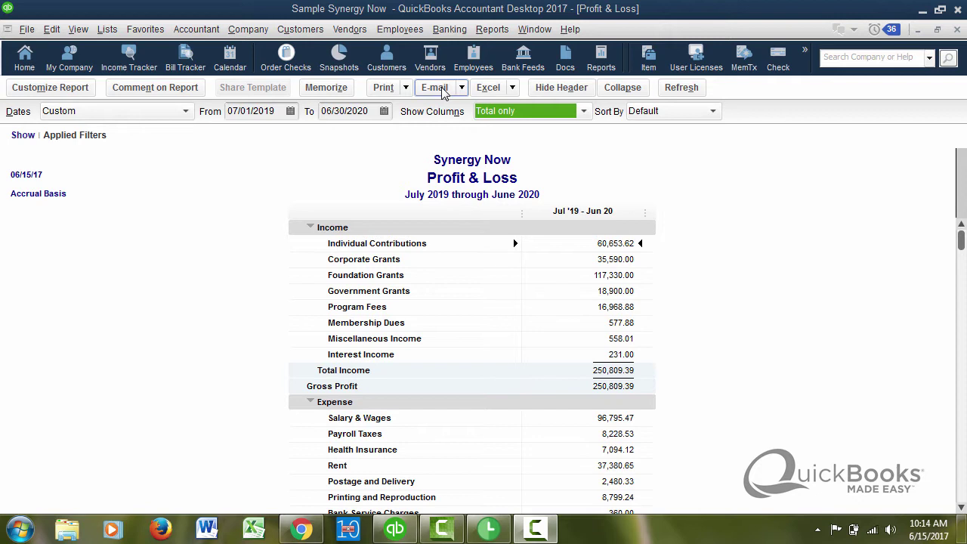
Step: Choose 'Send report as PDF' from the Profit & Loss report's E-mail menu
{"action": "left_click", "coordinate": [439, 88]}
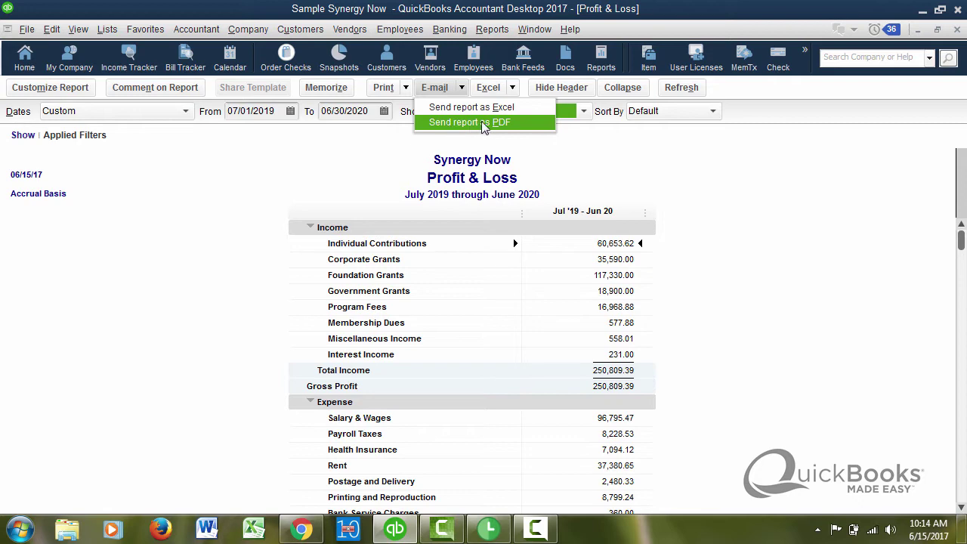
{"action": "left_click", "coordinate": [482, 122]}
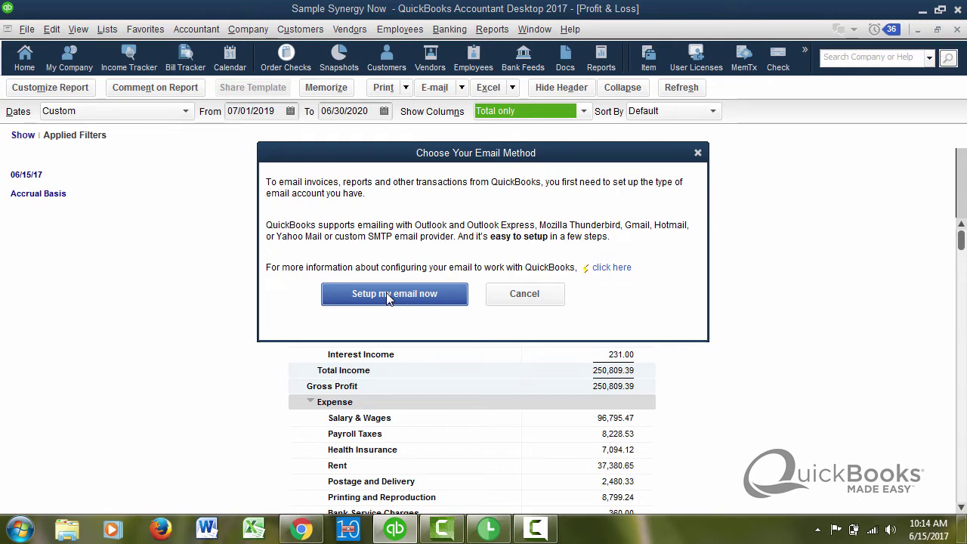
Step: Open the email setup preferences, cancel them, then reopen Preferences from the Edit menu
{"action": "left_click", "coordinate": [386, 294]}
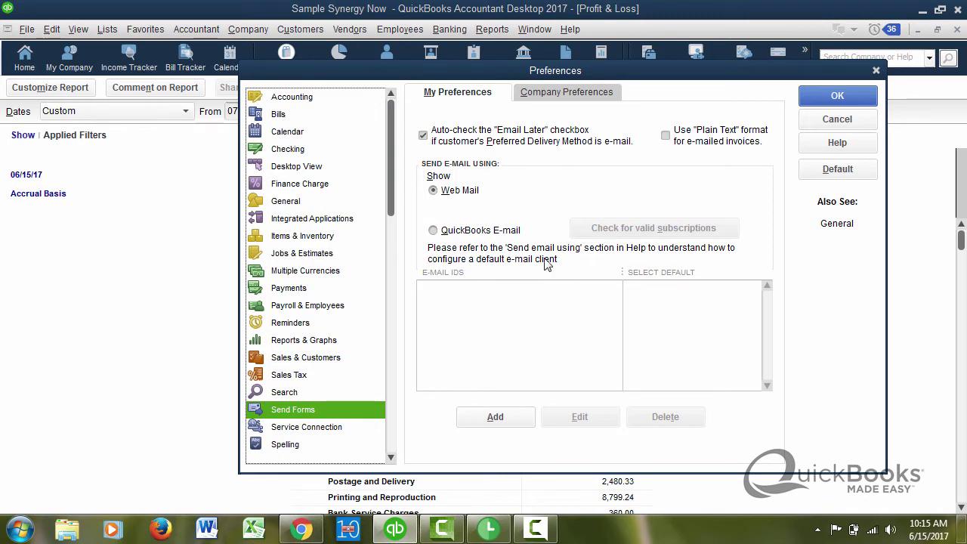
{"action": "left_click", "coordinate": [837, 119]}
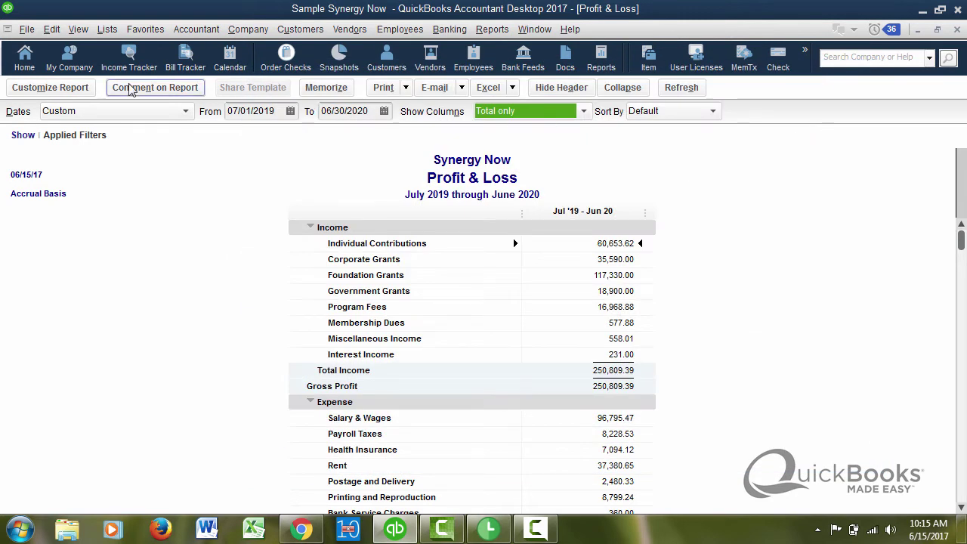
{"action": "left_click", "coordinate": [54, 35]}
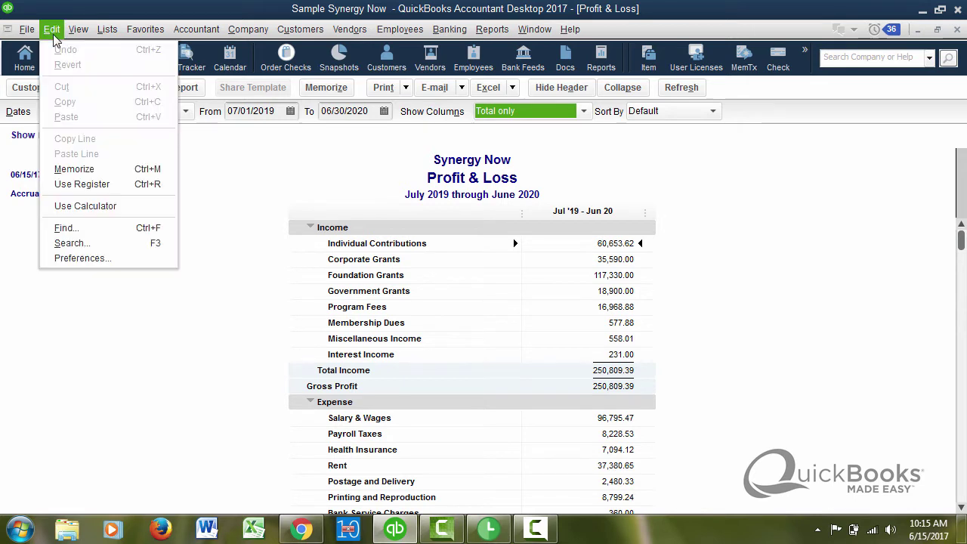
{"action": "left_click", "coordinate": [76, 258]}
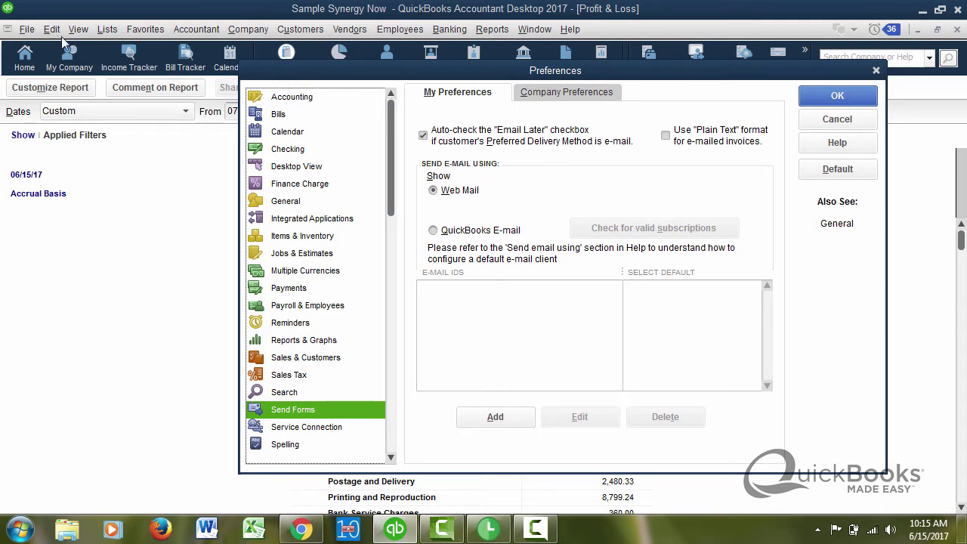
Step: Return to Send Forms preferences via 'Send report as PDF' and keep Web Mail as the sending method
{"action": "left_click", "coordinate": [820, 124]}
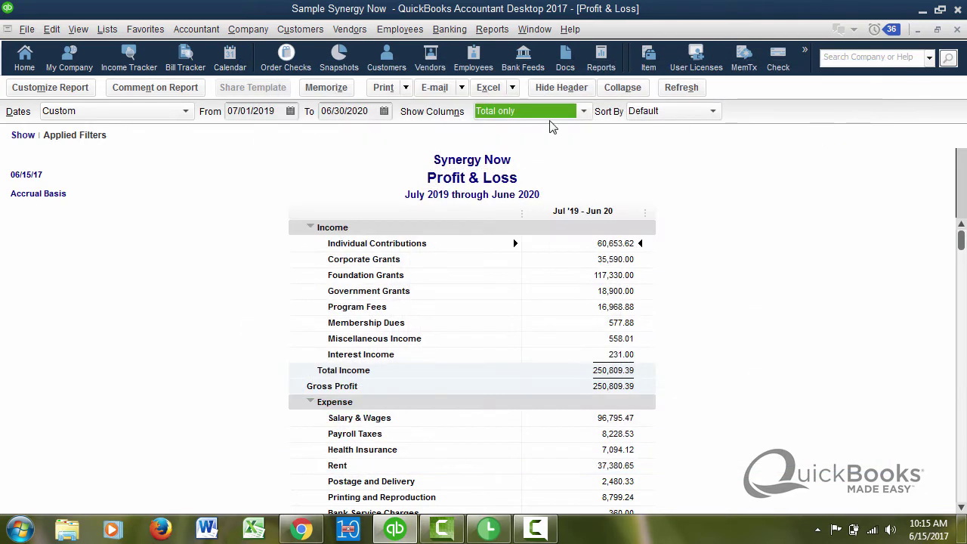
{"action": "left_click", "coordinate": [462, 89]}
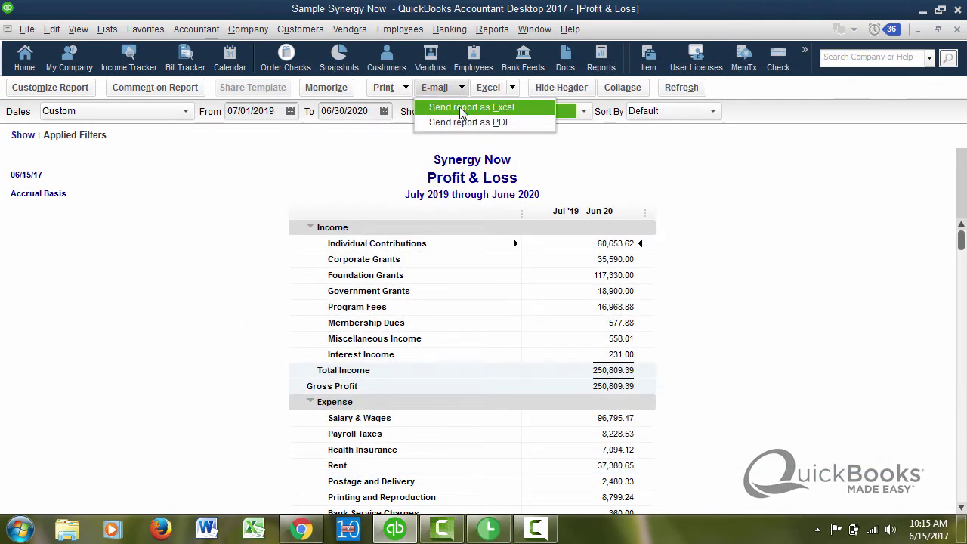
{"action": "left_click", "coordinate": [463, 123]}
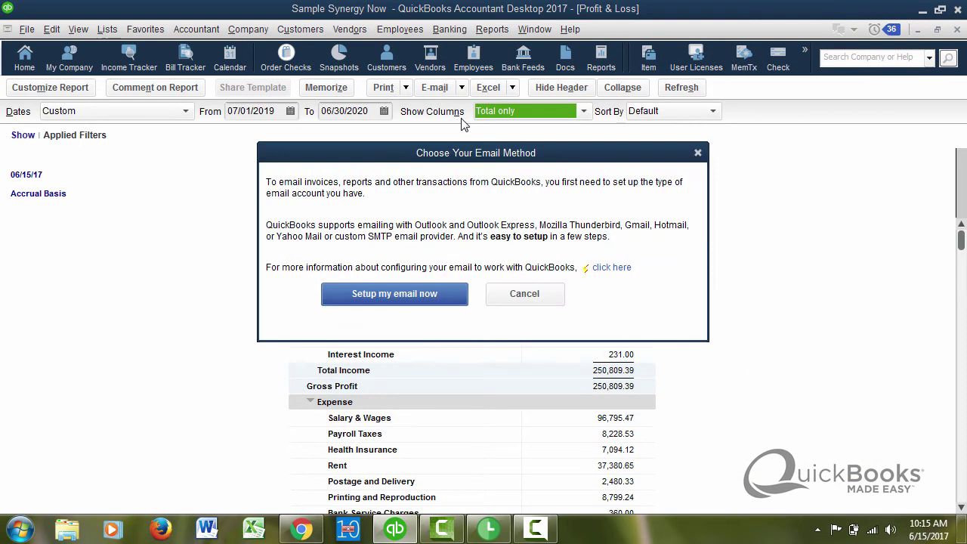
{"action": "left_click", "coordinate": [408, 300]}
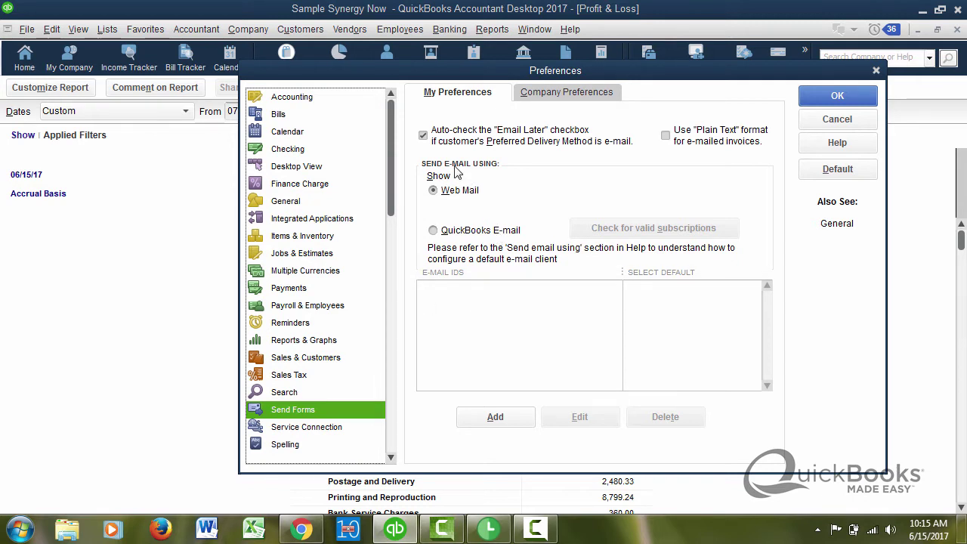
{"action": "left_click", "coordinate": [437, 232]}
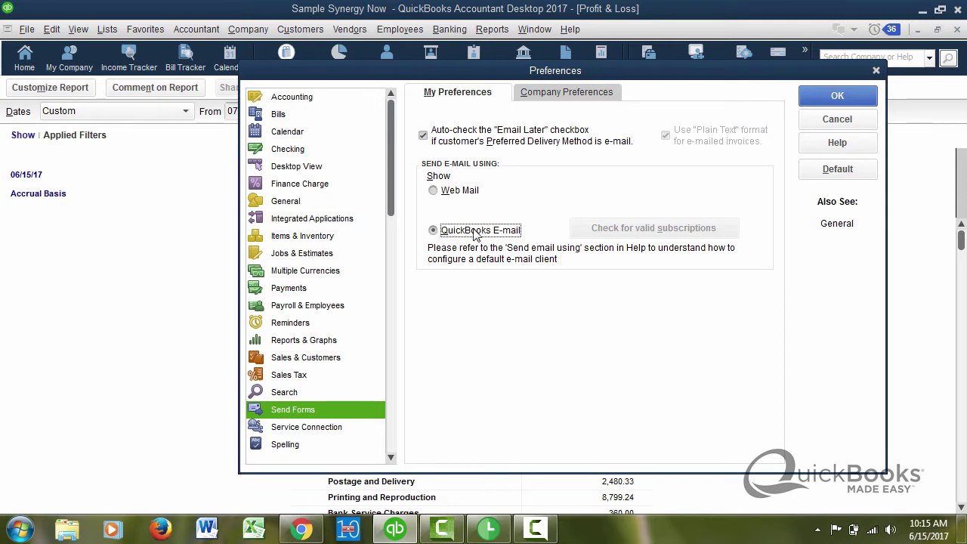
{"action": "left_click", "coordinate": [434, 191]}
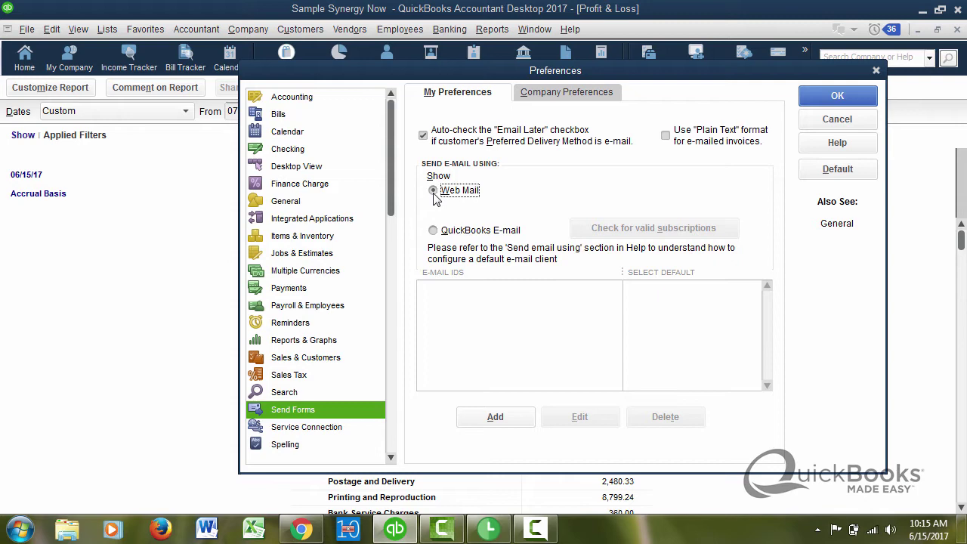
Step: Add a web-mail account with the user's email address and Gmail as the provider
{"action": "left_click", "coordinate": [507, 418]}
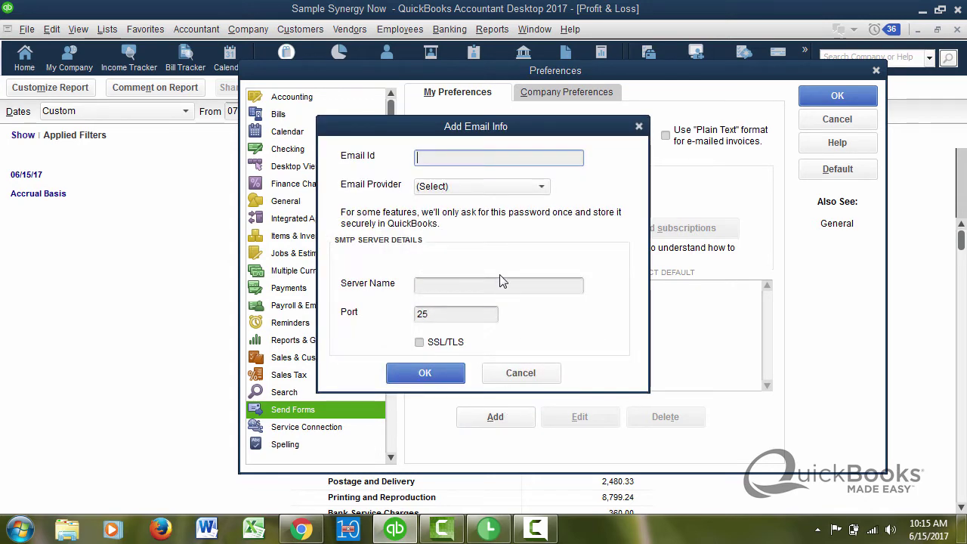
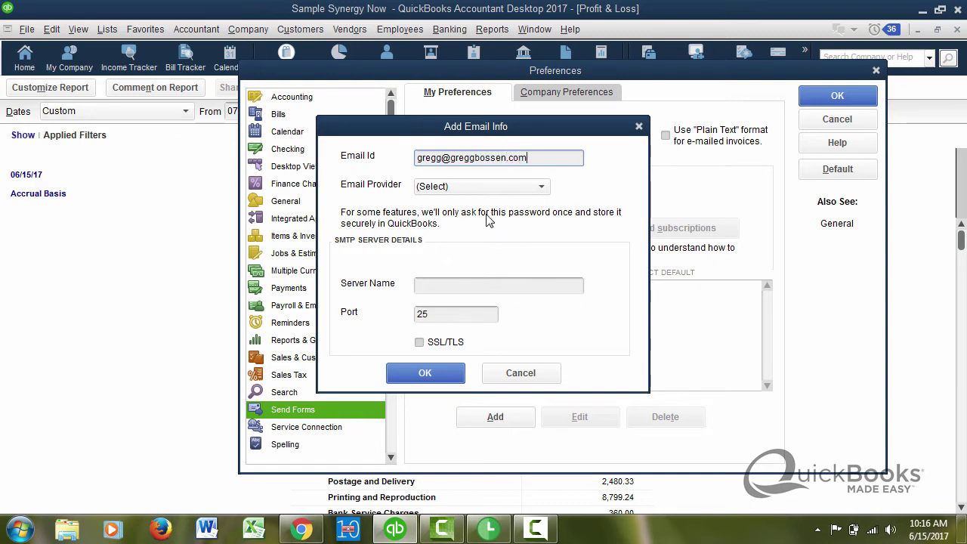
{"action": "left_click", "coordinate": [544, 191]}
{"action": "left_click", "coordinate": [543, 191]}
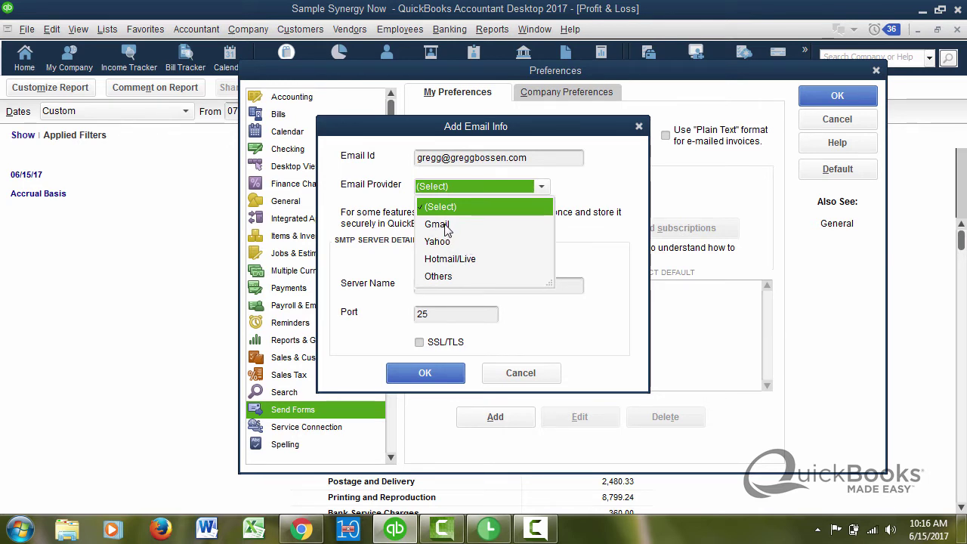
{"action": "left_click", "coordinate": [437, 224]}
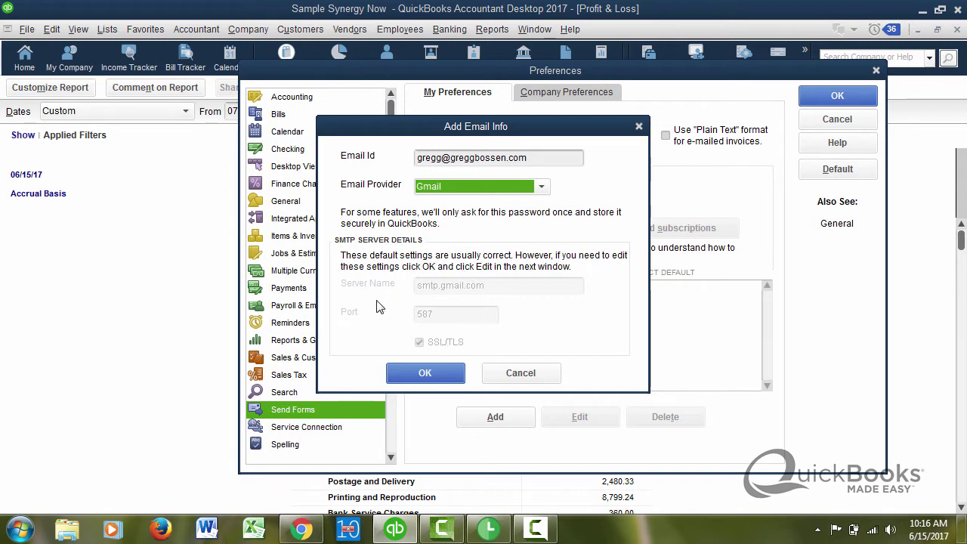
{"action": "left_click", "coordinate": [425, 375]}
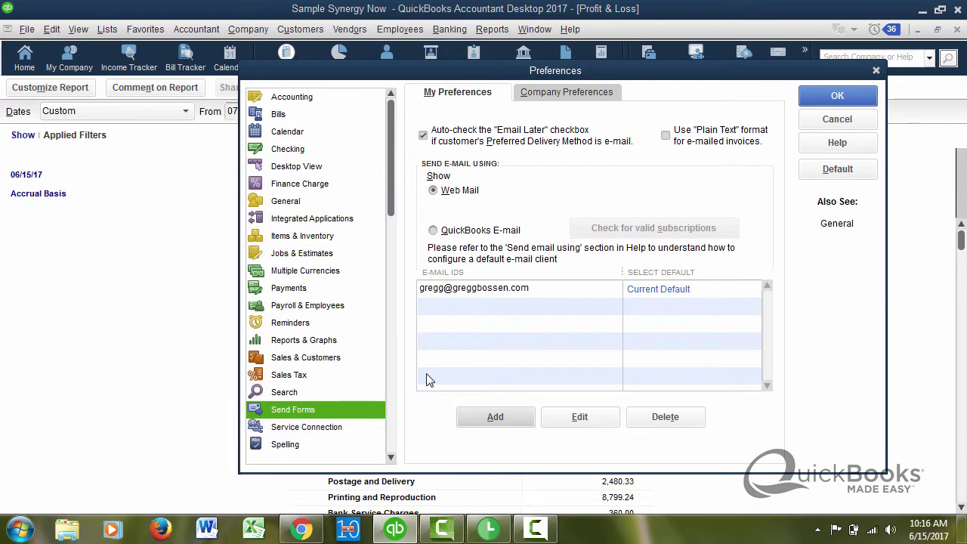
{"action": "left_click", "coordinate": [578, 416]}
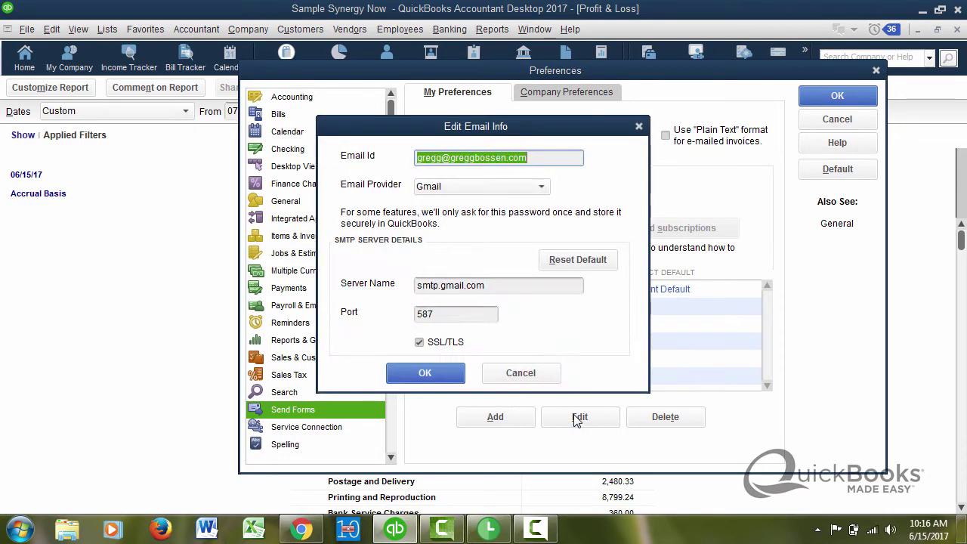
{"action": "left_click", "coordinate": [543, 189]}
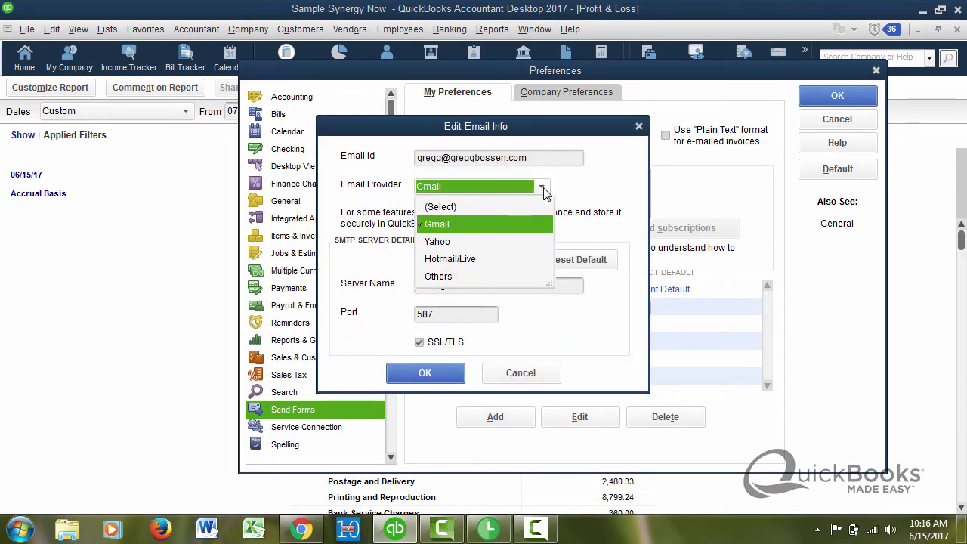
{"action": "left_click", "coordinate": [438, 279]}
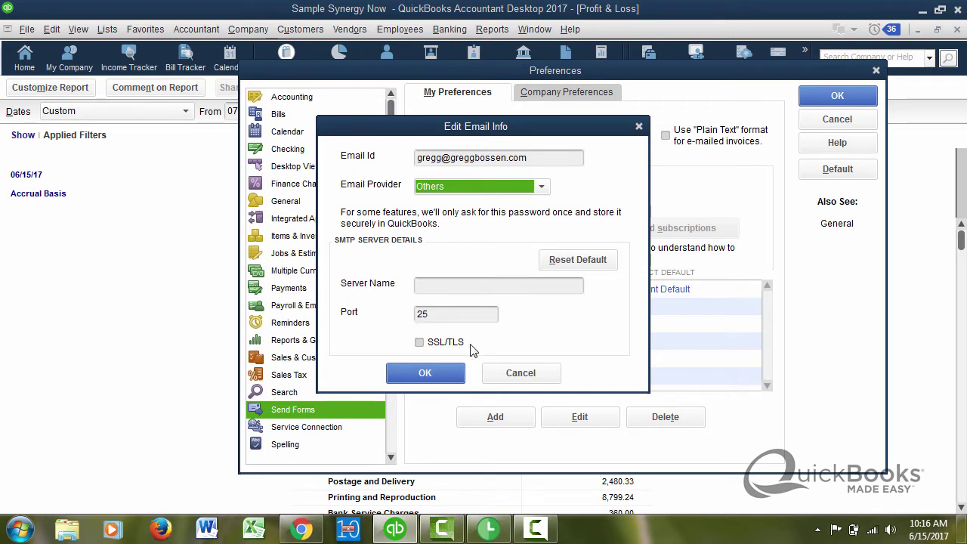
{"action": "left_click", "coordinate": [542, 187]}
{"action": "left_click", "coordinate": [447, 226]}
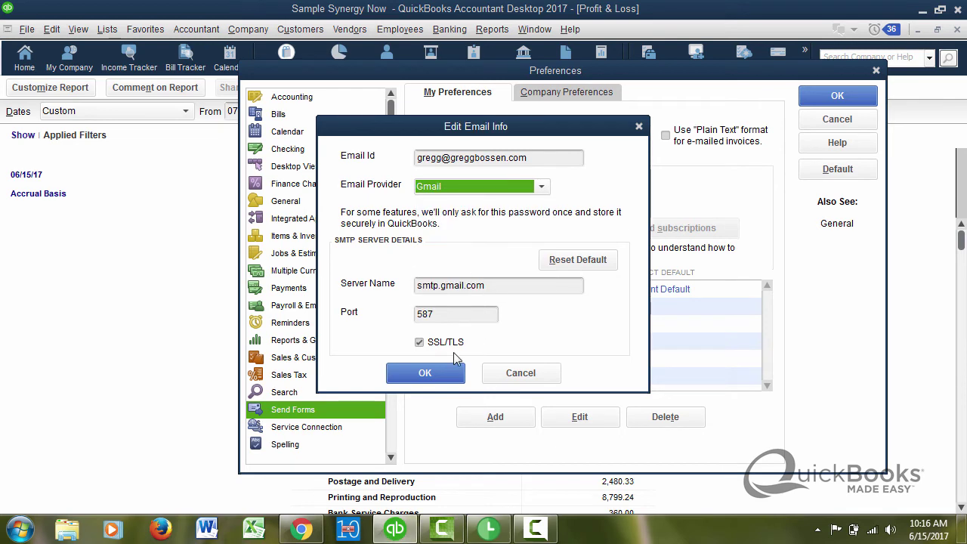
{"action": "left_click", "coordinate": [438, 374]}
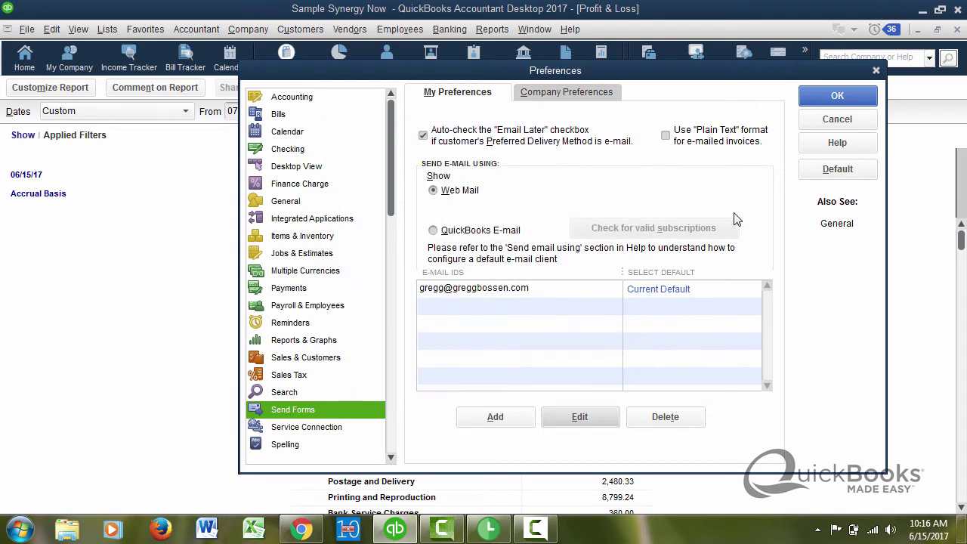
Step: Save the preferences and restart emailing the Profit & Loss report as a PDF
{"action": "left_click", "coordinate": [822, 98]}
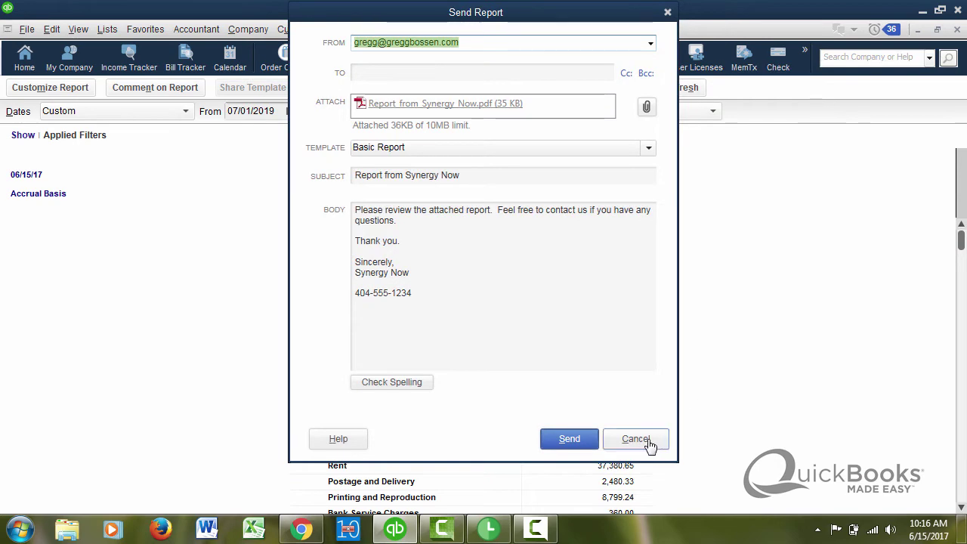
{"action": "left_click", "coordinate": [648, 444]}
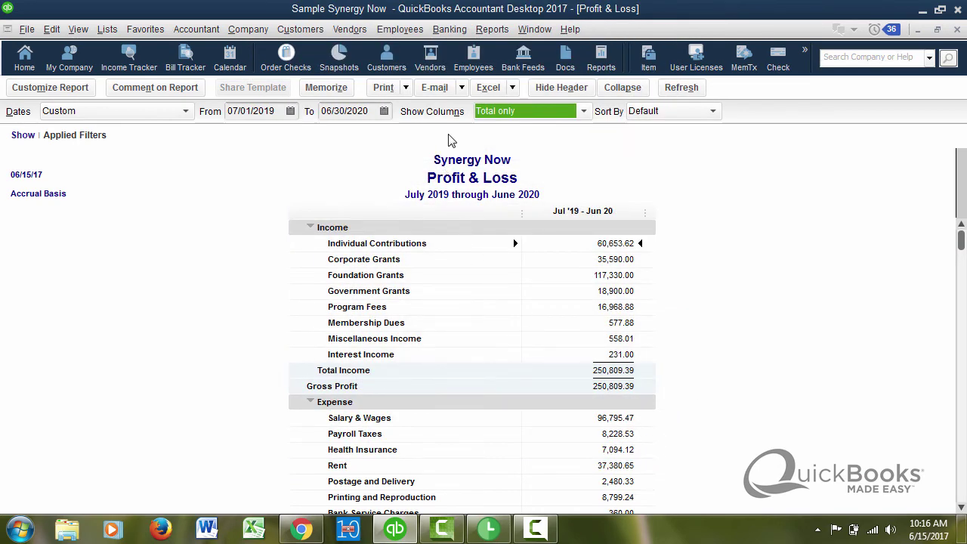
{"action": "left_click", "coordinate": [461, 88]}
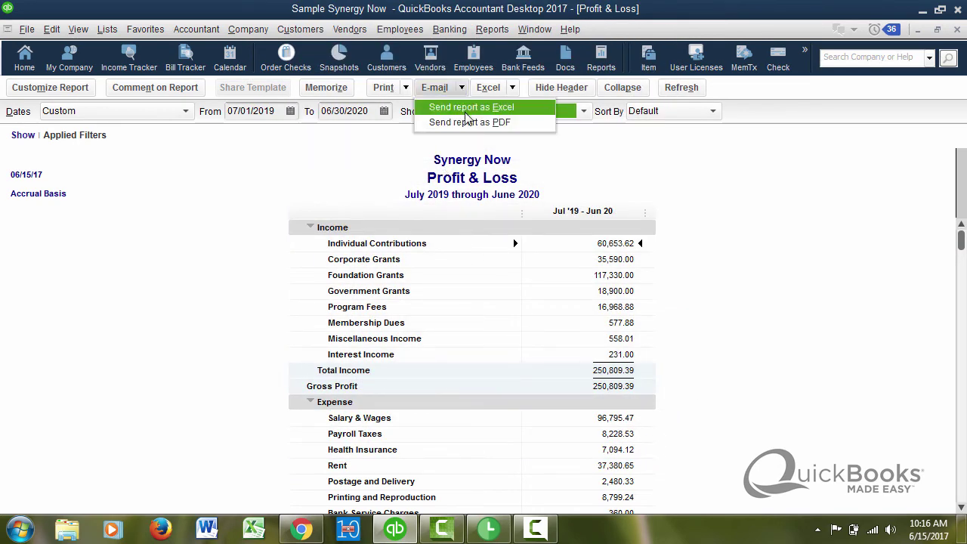
{"action": "left_click", "coordinate": [468, 123]}
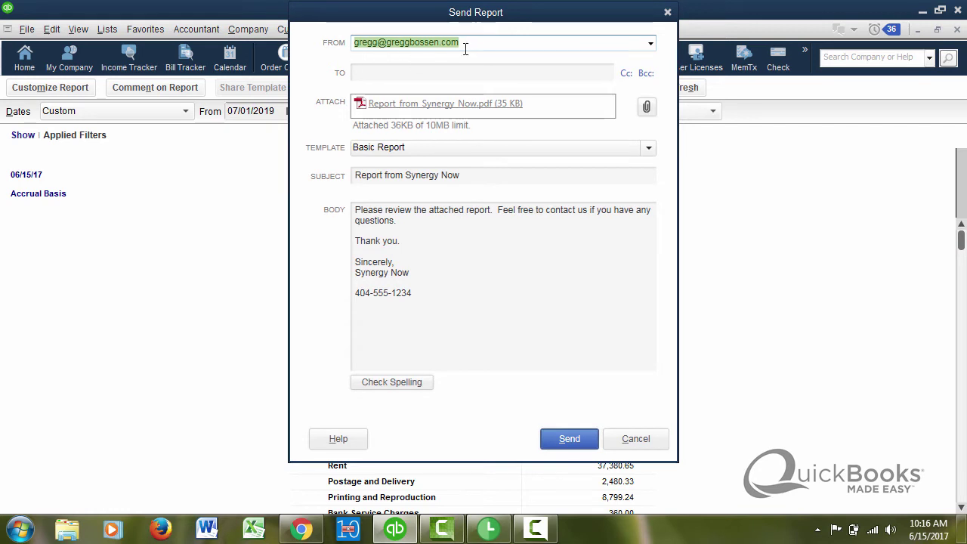
Step: Enter the recipient's email address and replace the subject with 'LOOK AT THIS!!!!'
{"action": "left_click", "coordinate": [404, 72]}
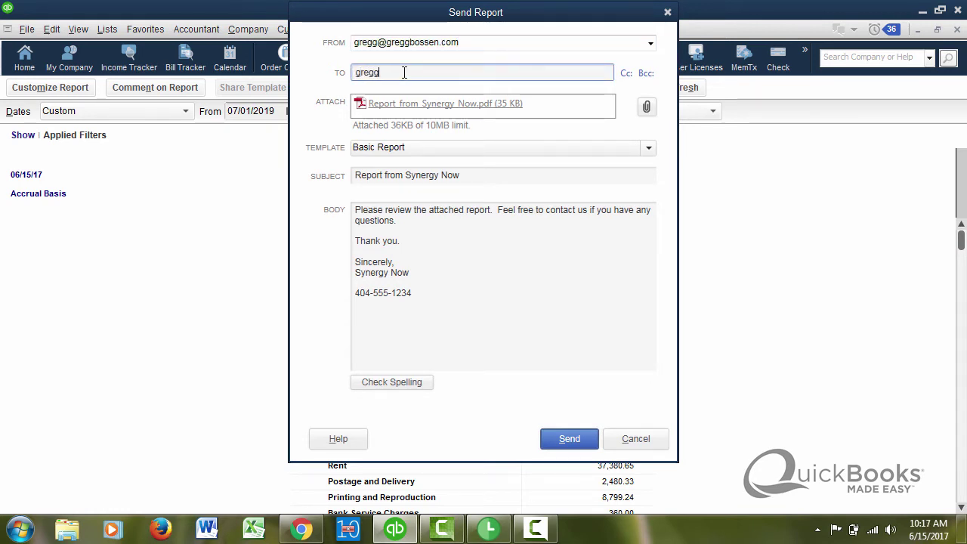
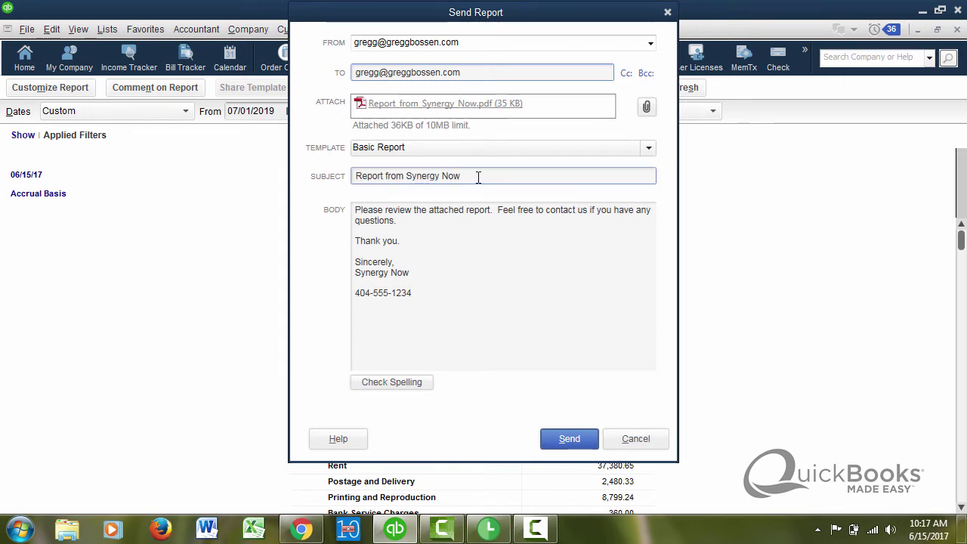
{"action": "left_click_drag", "start_coordinate": [478, 176], "coordinate": [313, 188]}
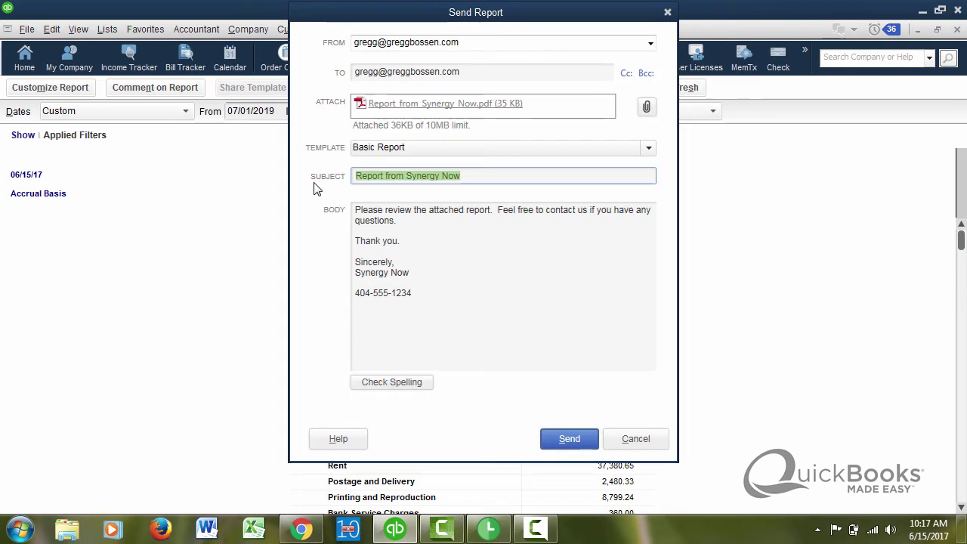
{"action": "type", "text": "LOOK"}
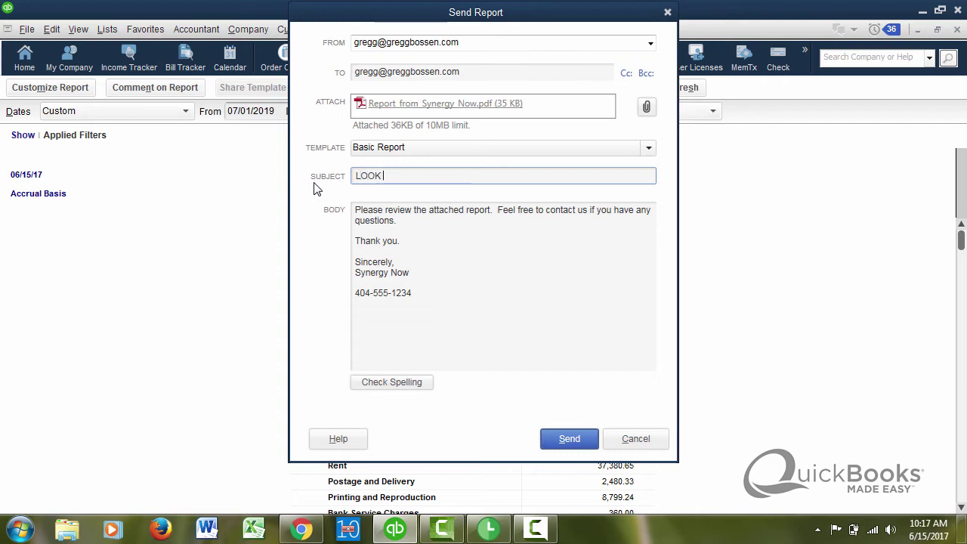
{"action": "type", "text": " AT THIS!!!!"}
Step: Append only 'Actually don't contact us.' after 'any questions.' in the email body
{"action": "left_click", "coordinate": [484, 250]}
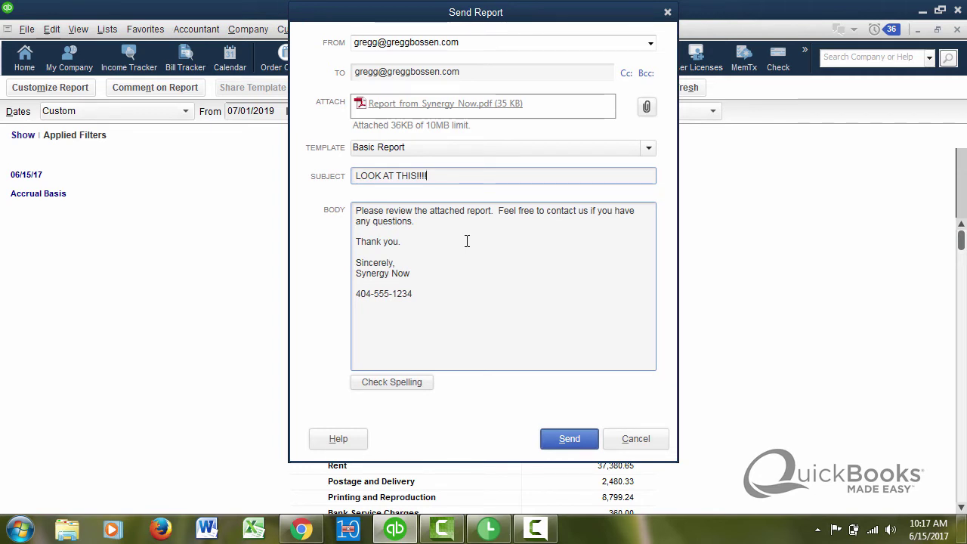
{"action": "left_click", "coordinate": [418, 223]}
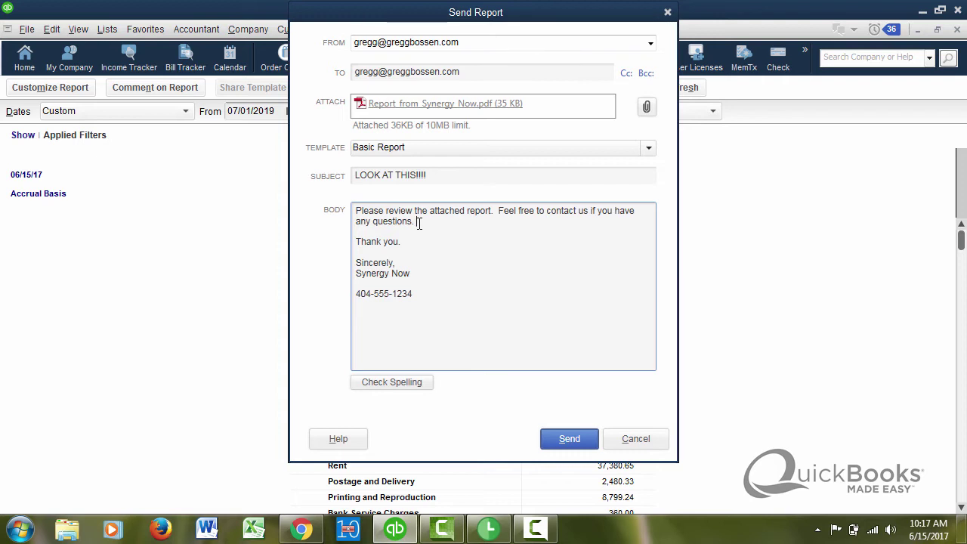
{"action": "type", "text": "Actually don't co"}
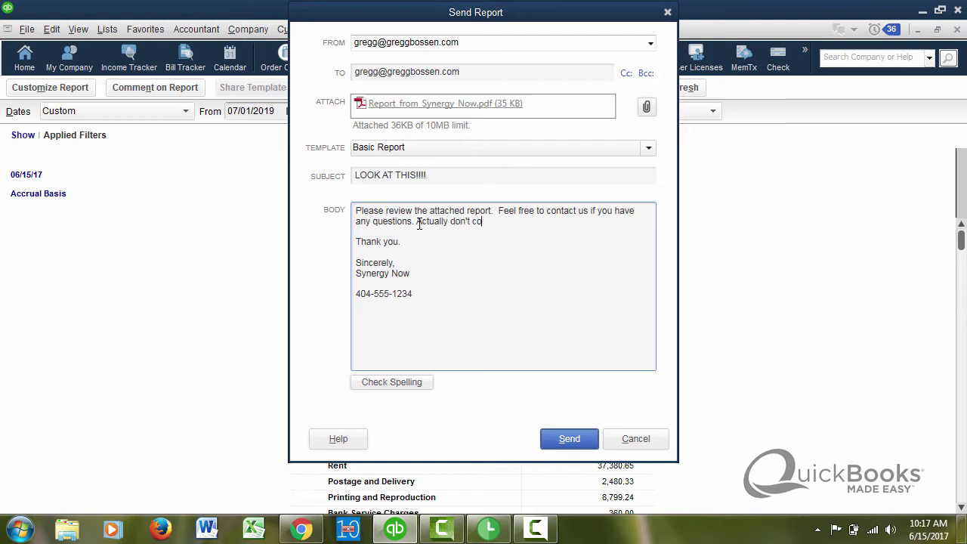
{"action": "type", "text": "ntact us"}
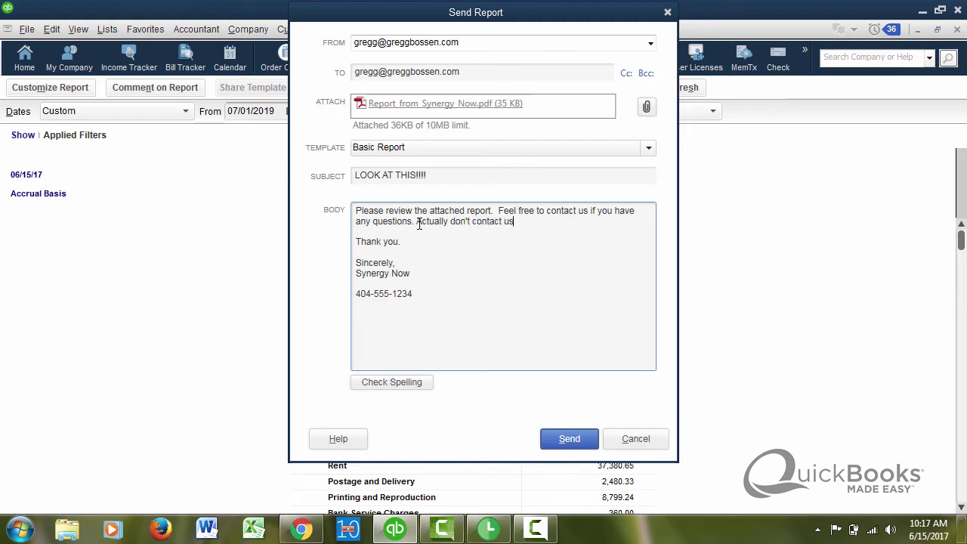
{"action": "type", "text": ". "}
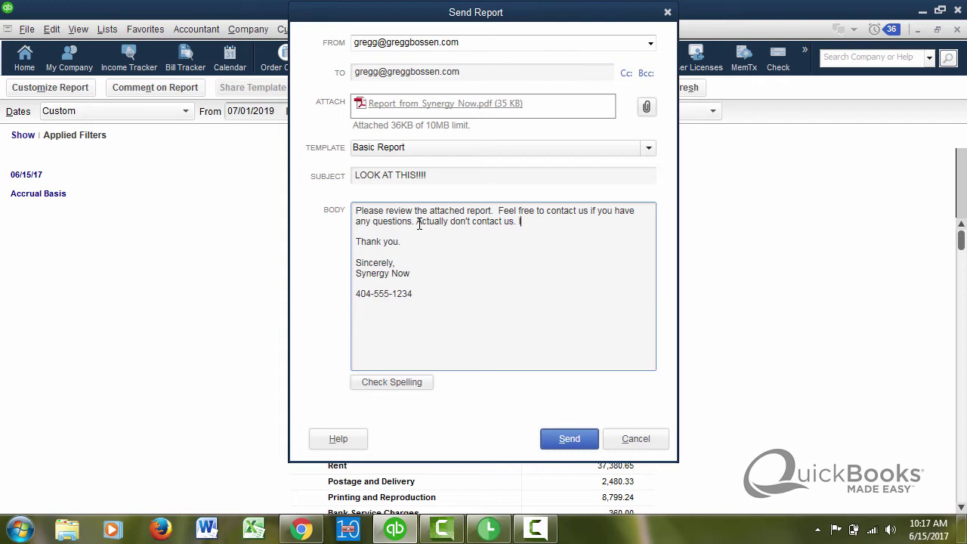
{"action": "type", "text": "I wish to be alone! "}
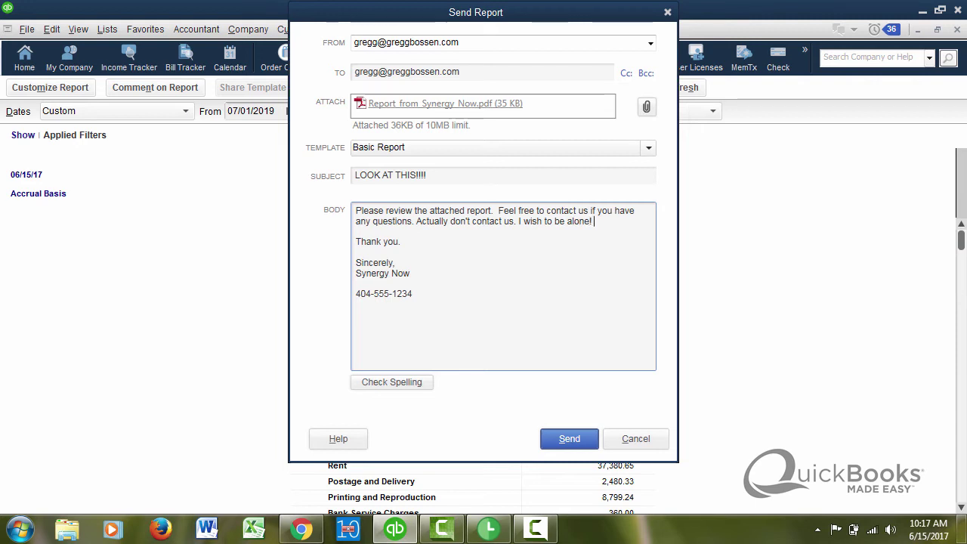
{"action": "type", "text": "For now at least!!!"}
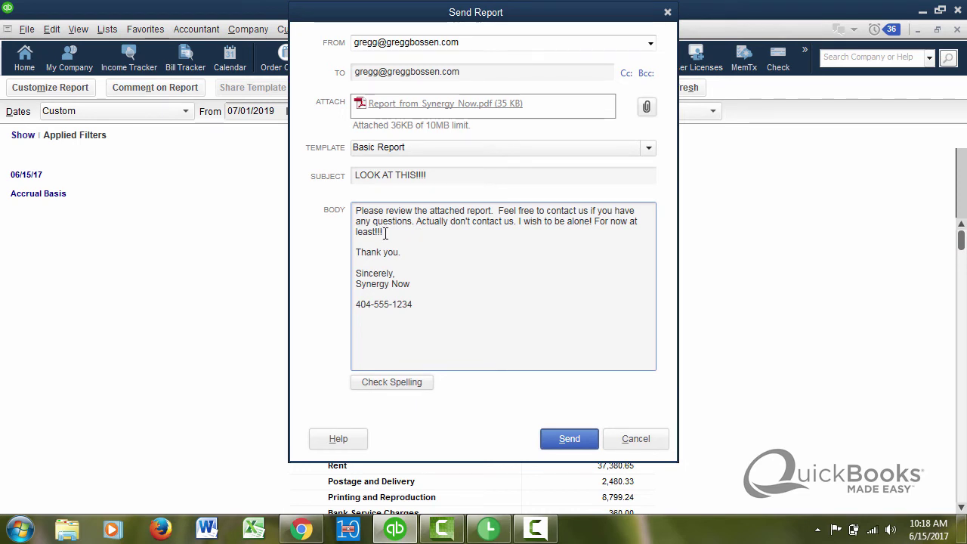
{"action": "left_click_drag", "start_coordinate": [382, 232], "coordinate": [517, 223]}
{"action": "key", "text": "Delete"}
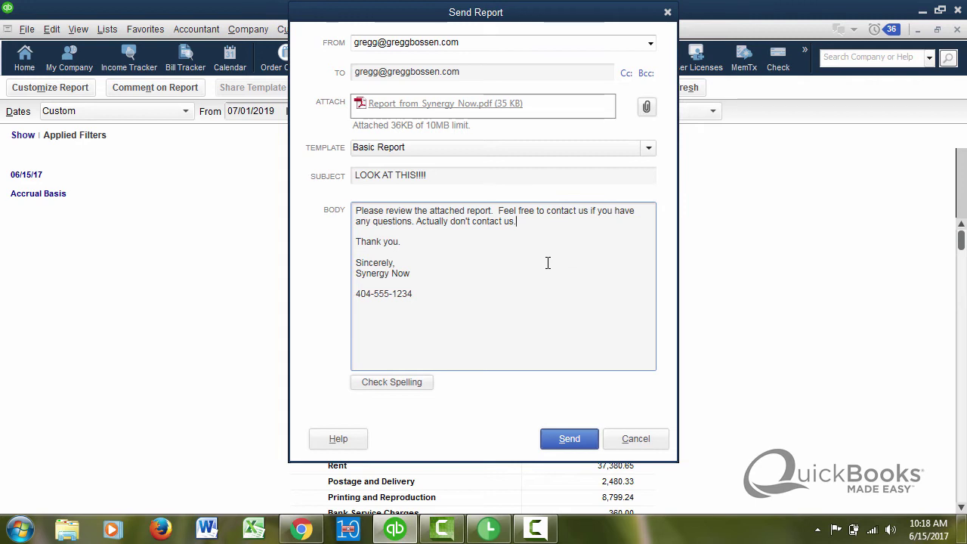
Step: Send the report email, confirming with the email account password when prompted
{"action": "left_click", "coordinate": [571, 444]}
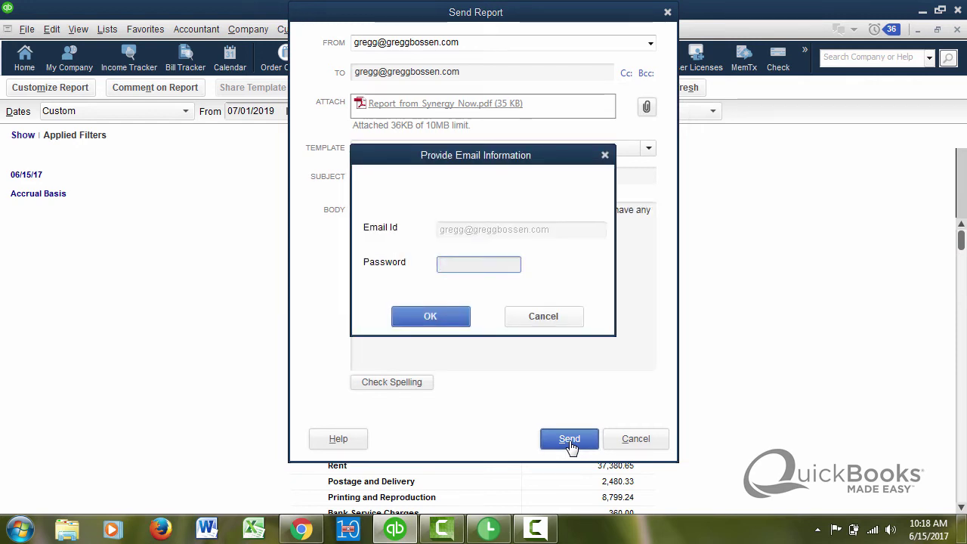
{"action": "type", "text": "***"}
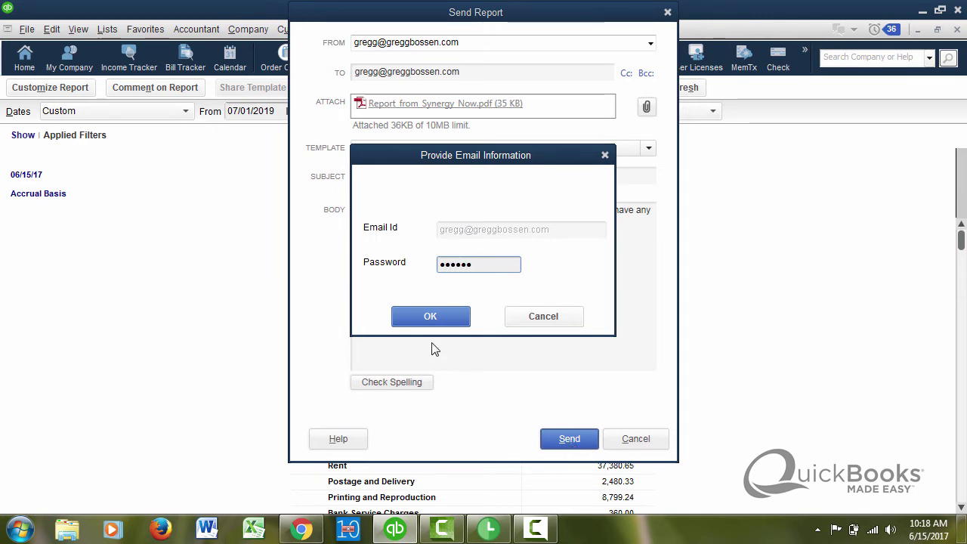
{"action": "left_click", "coordinate": [435, 317]}
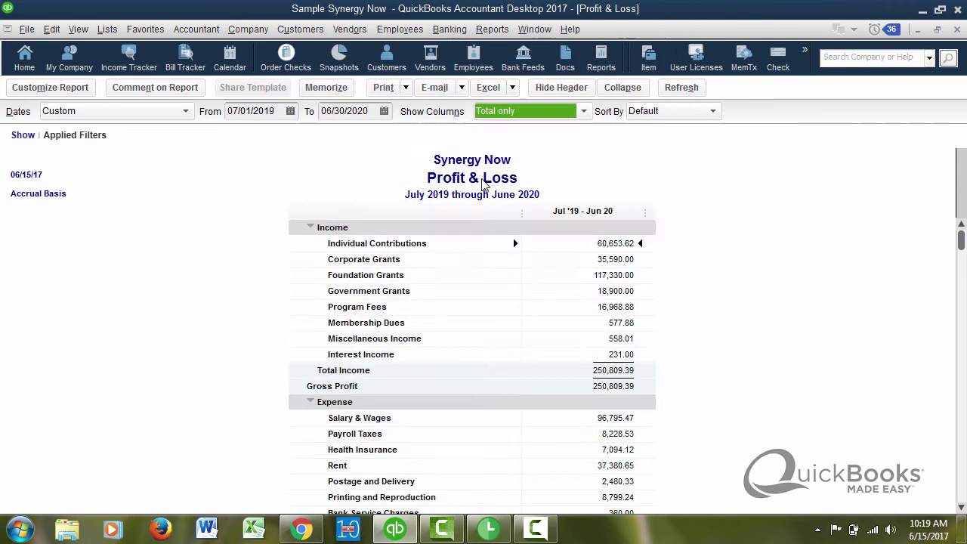
Step: In Gmail, open the 'LOOK AT THIS!!!!' email's Profit & Loss PDF, then return to QuickBooks
{"action": "left_click", "coordinate": [483, 181]}
{"action": "left_click", "coordinate": [301, 528]}
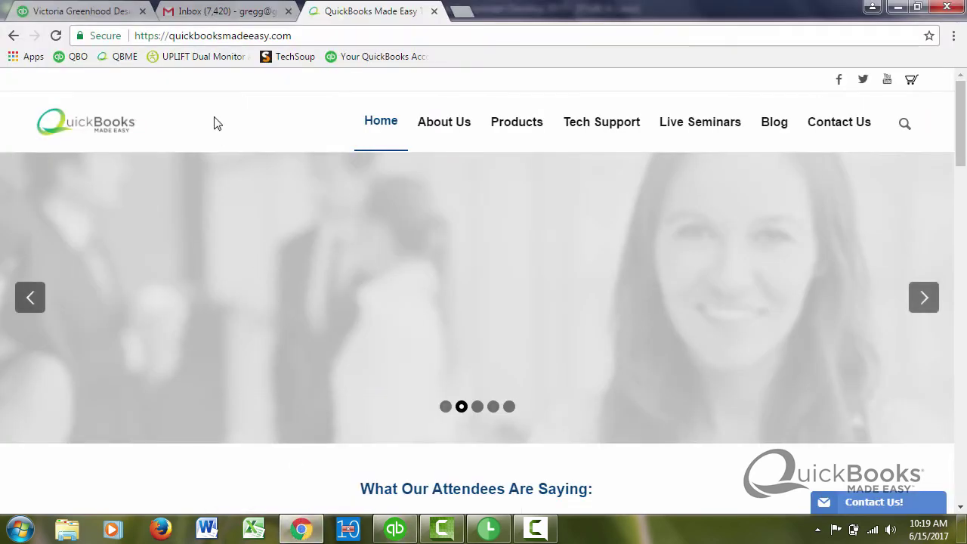
{"action": "left_click", "coordinate": [217, 11]}
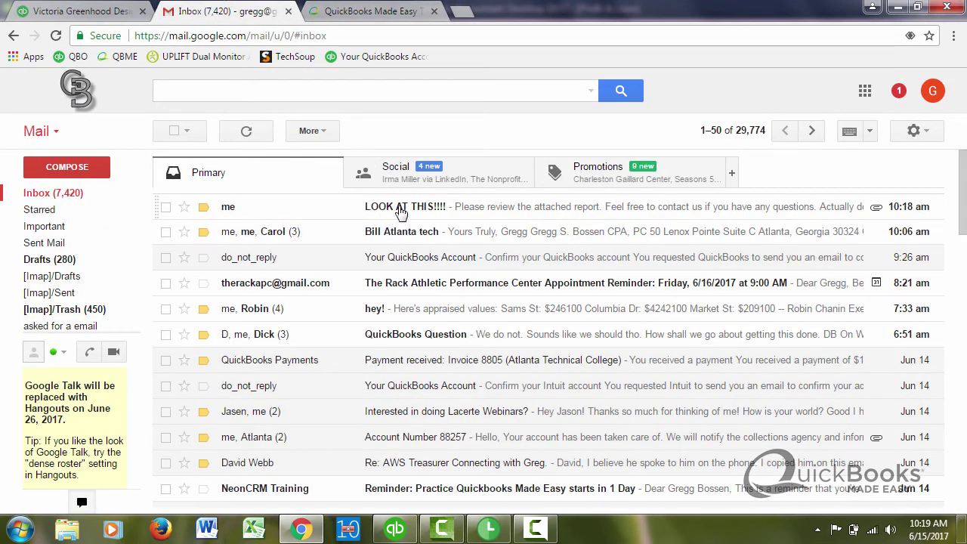
{"action": "left_click", "coordinate": [401, 210]}
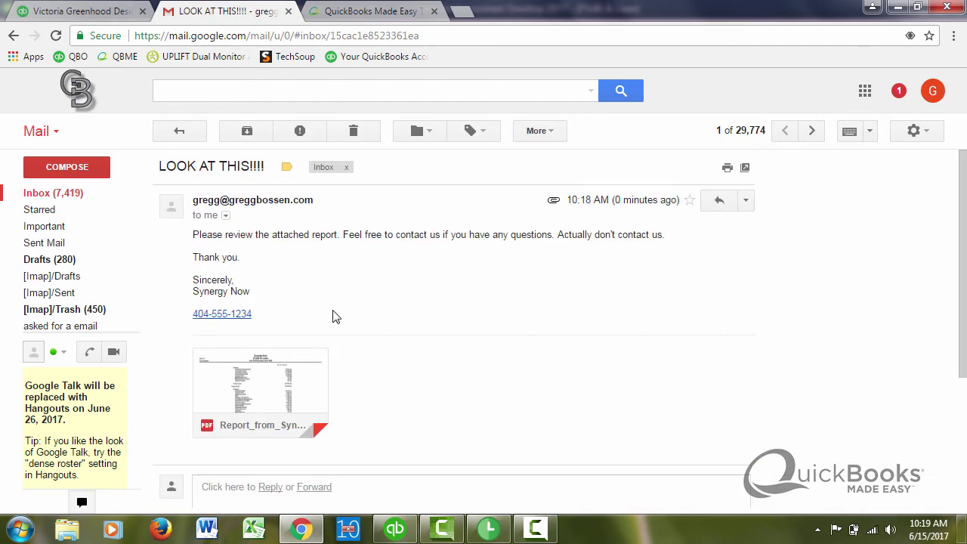
{"action": "left_click", "coordinate": [275, 384]}
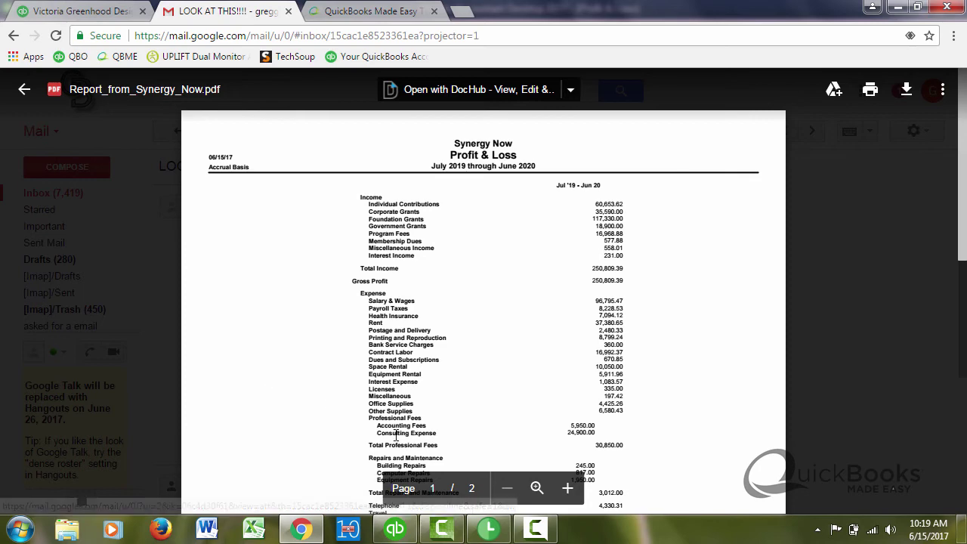
{"action": "mouse_move", "coordinate": [397, 532]}
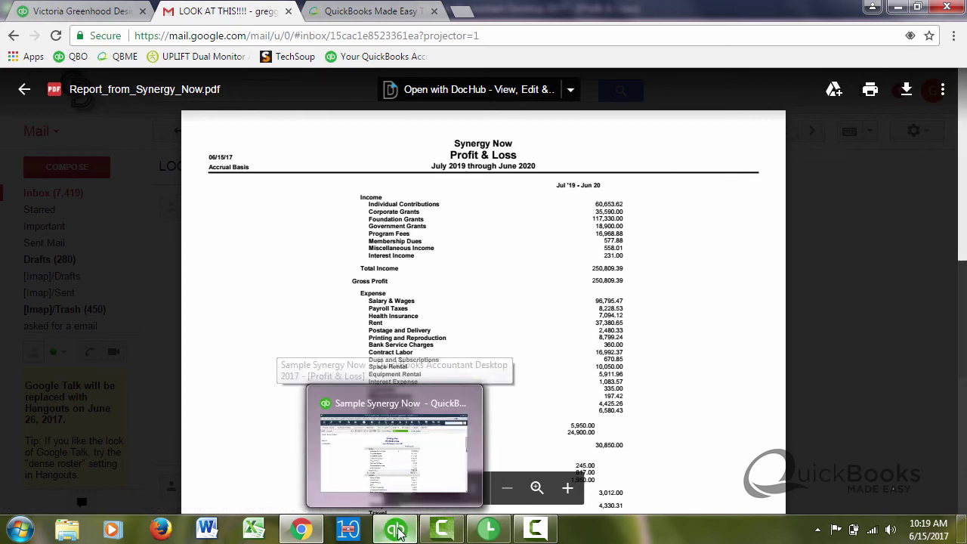
{"action": "left_click", "coordinate": [389, 453]}
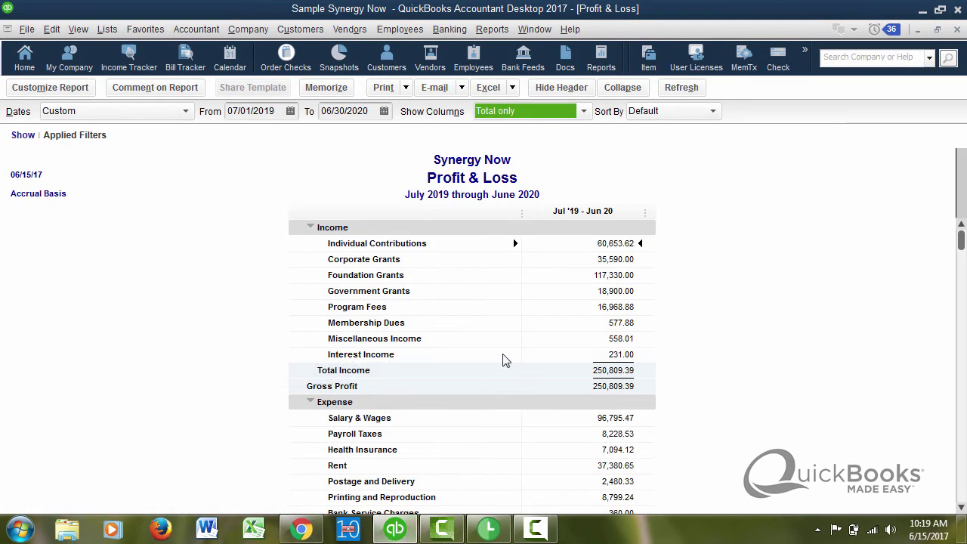
Step: Close the Profit & Loss report, then view and close a blank Create Invoices form
{"action": "key", "text": "Escape"}
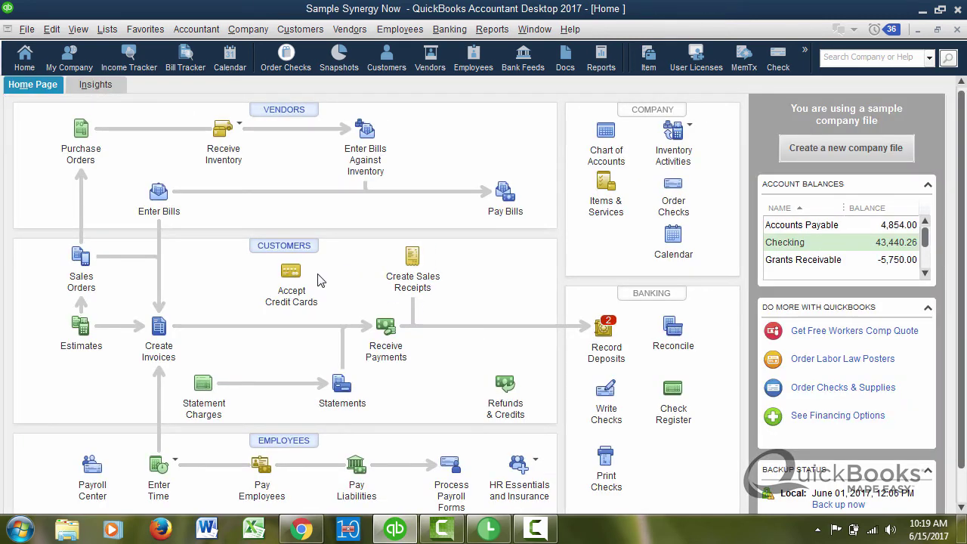
{"action": "left_click", "coordinate": [162, 331]}
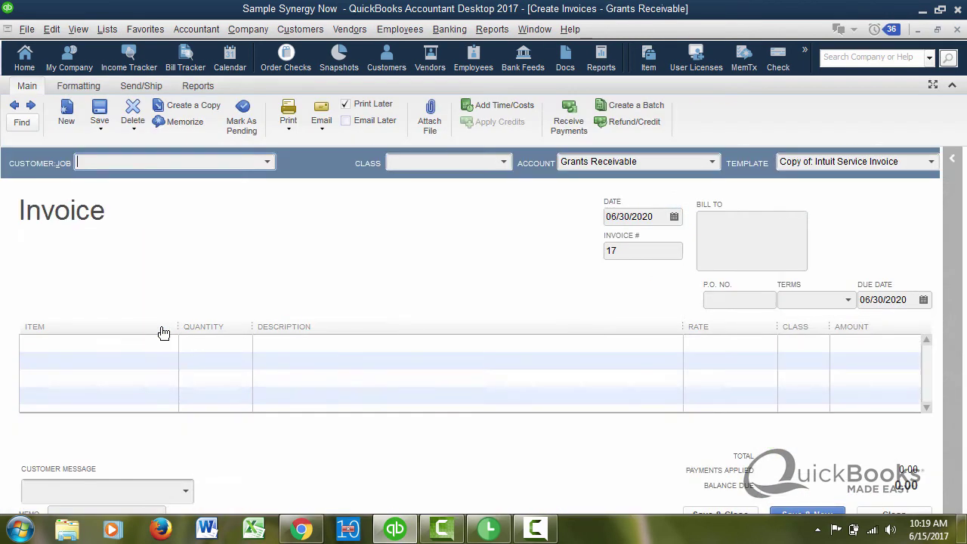
{"action": "left_click", "coordinate": [323, 131]}
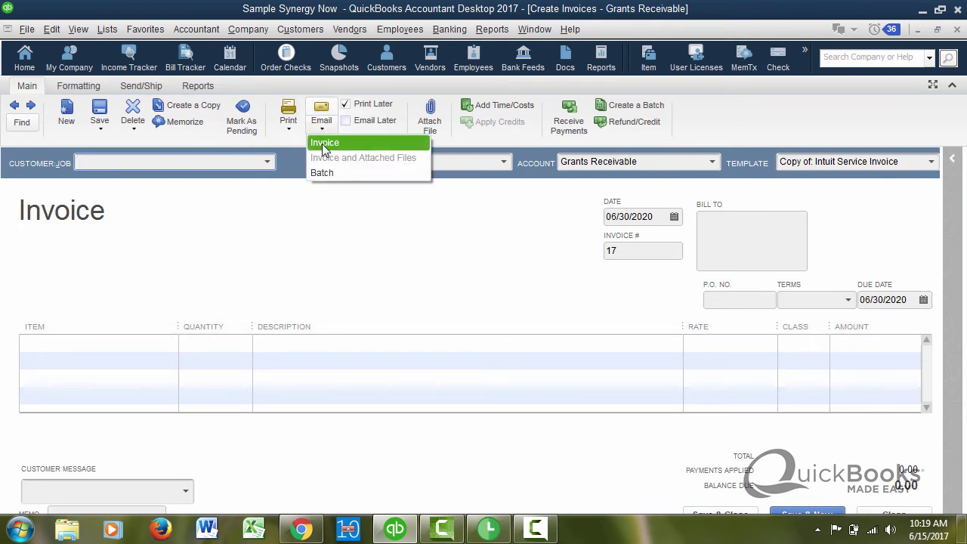
{"action": "left_click", "coordinate": [480, 236]}
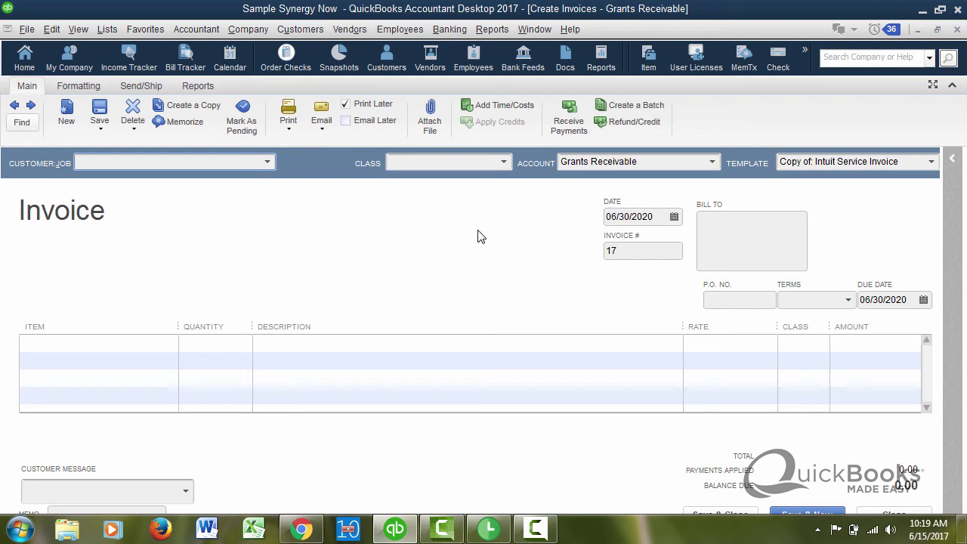
{"action": "key", "text": "Escape"}
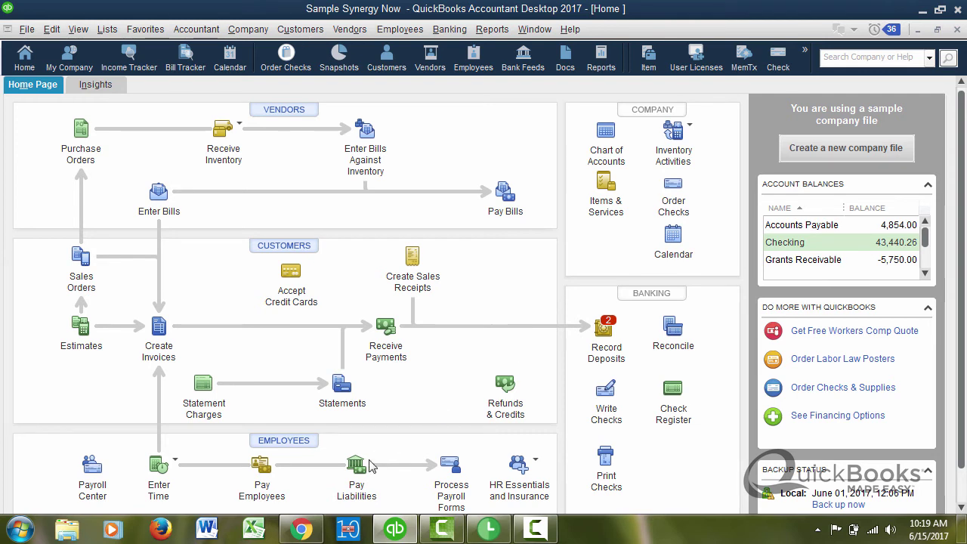
Step: Open QuickBooks Online's Profit and Loss Email Report dialog, cancel it, and switch to QuickBooks Made Easy
{"action": "left_click", "coordinate": [303, 530]}
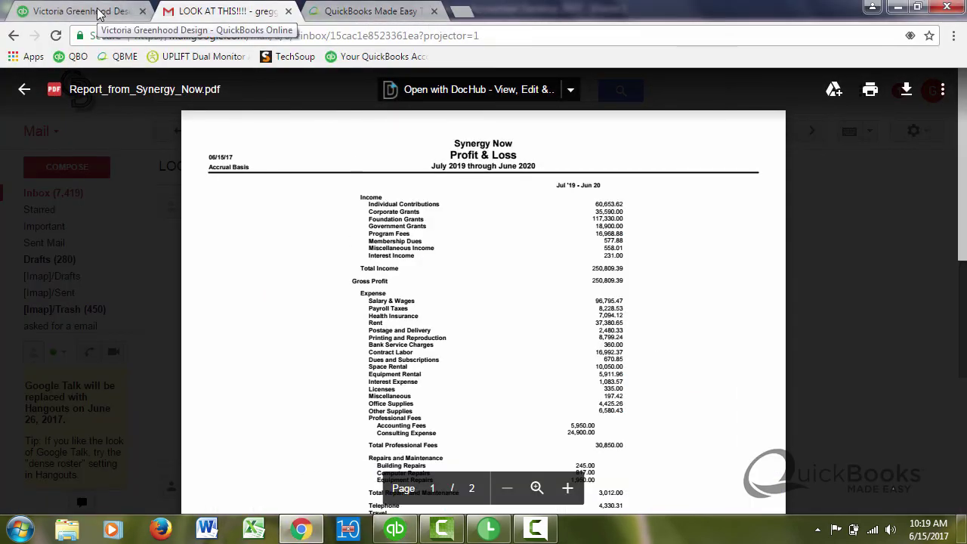
{"action": "left_click", "coordinate": [98, 12]}
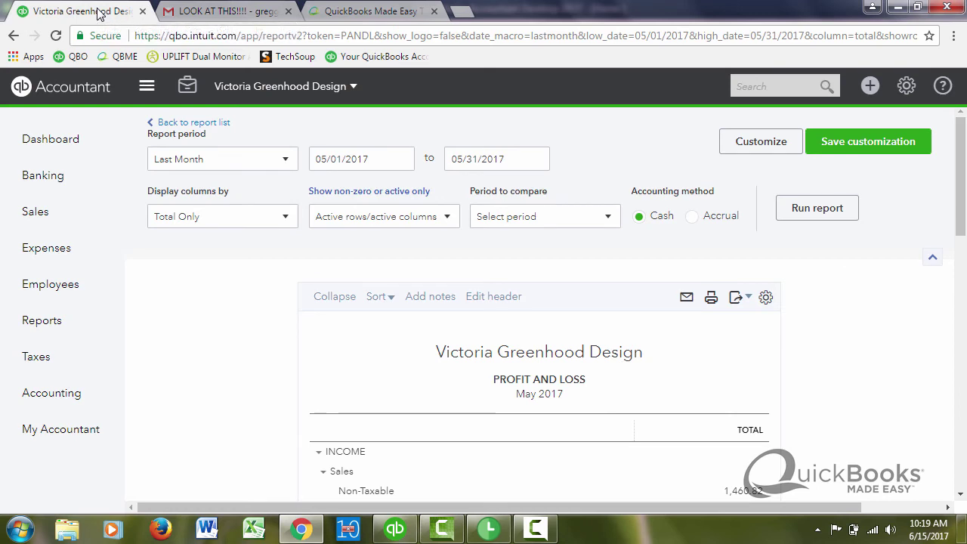
{"action": "left_click", "coordinate": [688, 300]}
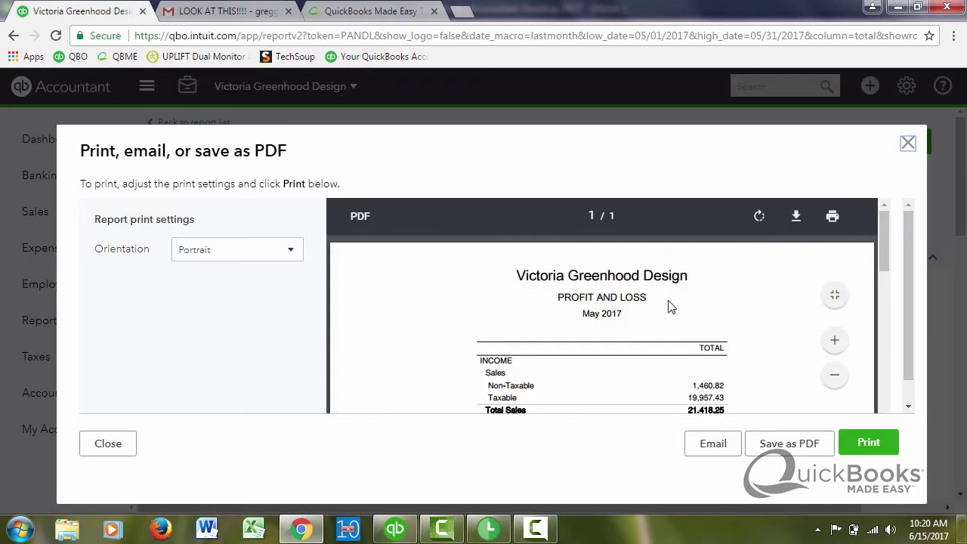
{"action": "left_click", "coordinate": [713, 444]}
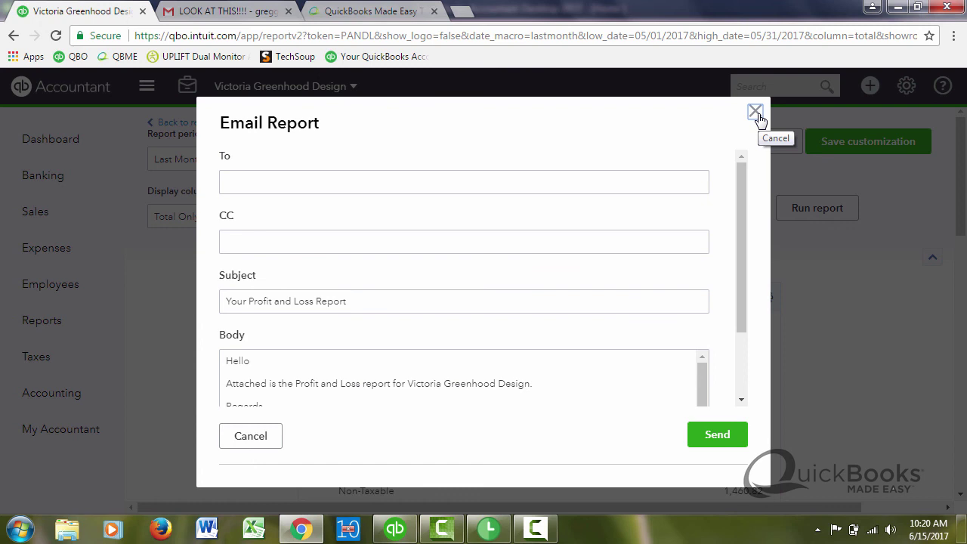
{"action": "left_click", "coordinate": [756, 113]}
{"action": "left_click", "coordinate": [393, 13]}
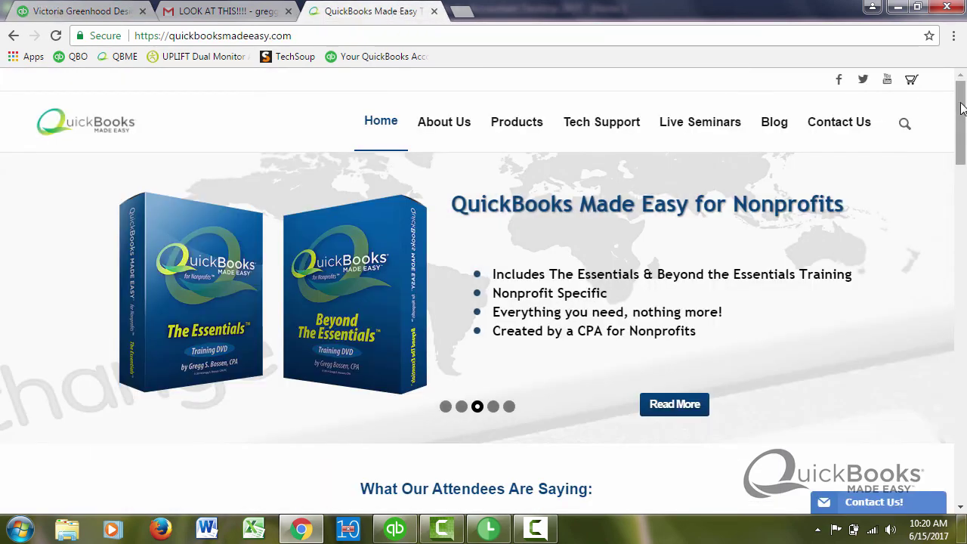
{"action": "scroll", "coordinate": [961, 108], "scroll_direction": "down", "scroll_amount": 3}
{"action": "left_click_drag", "start_coordinate": [963, 144], "coordinate": [963, 262]}
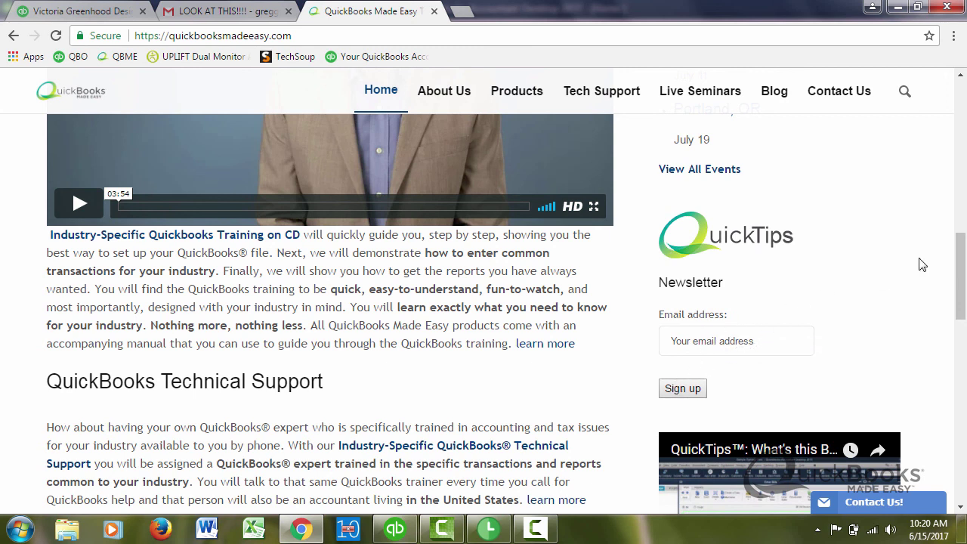
{"action": "left_click_drag", "start_coordinate": [962, 260], "coordinate": [944, 205]}
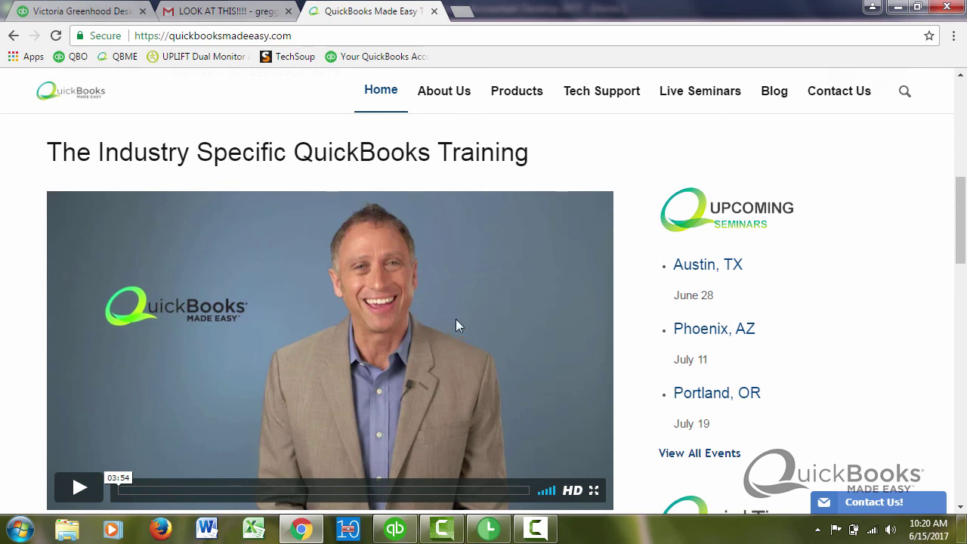
{"action": "scroll", "coordinate": [456, 321], "scroll_direction": "up", "scroll_amount": 1}
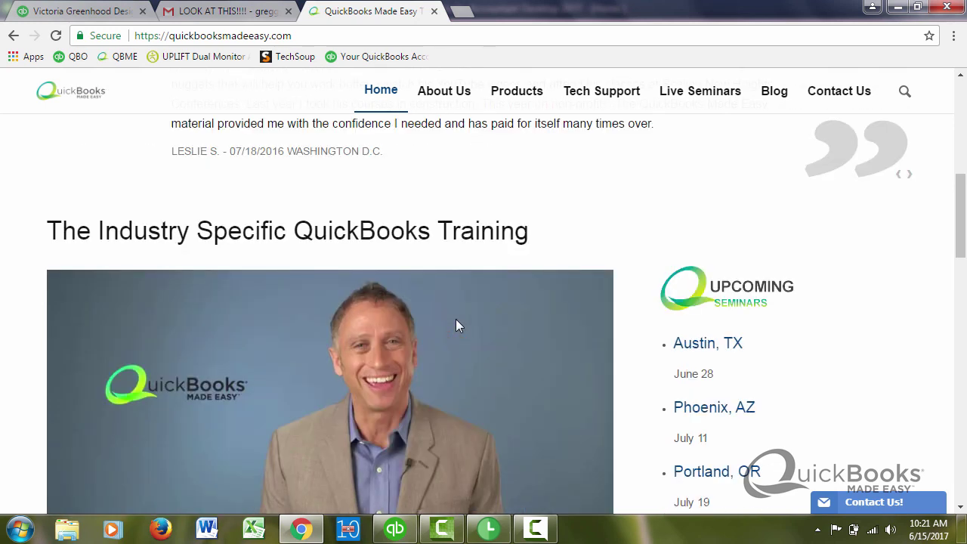